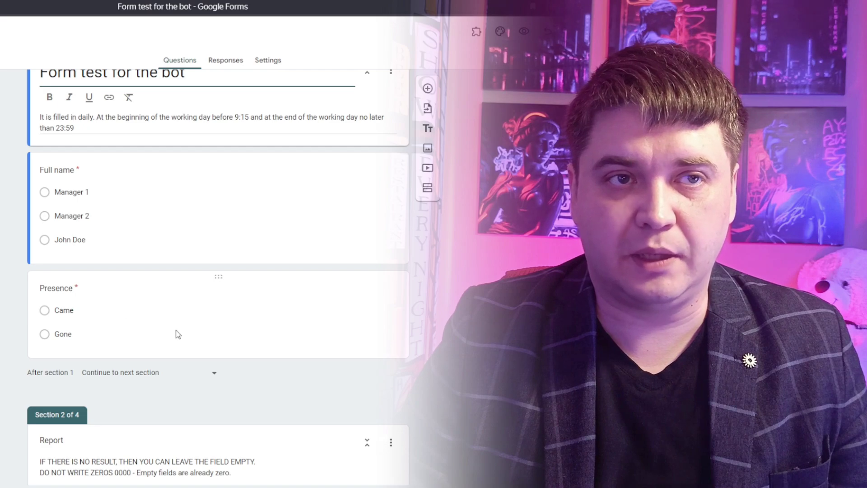
Review the form's sections and open the further options of the New applications question.
{"action": "scroll", "coordinate": [354, 364], "scroll_direction": "down", "scroll_amount": 3}
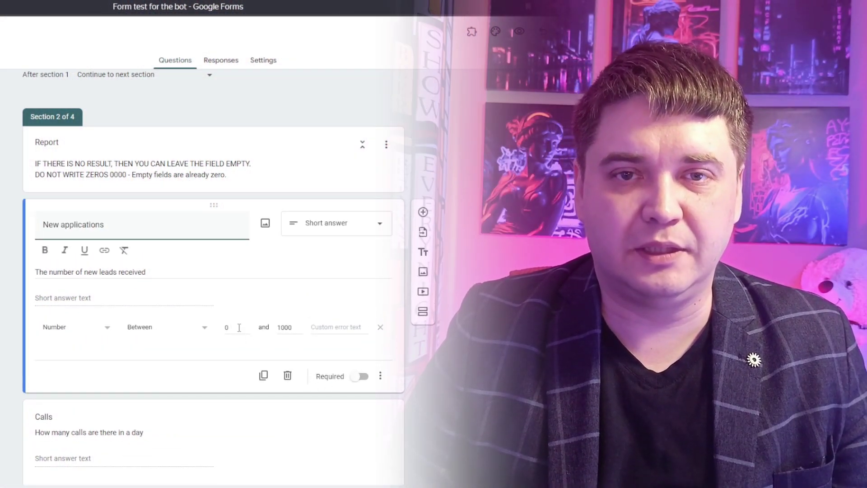
{"action": "left_click", "coordinate": [381, 376]}
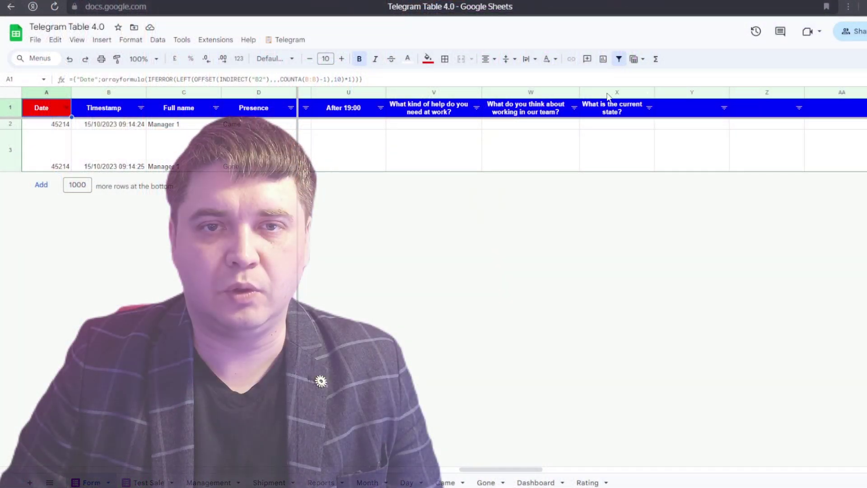
Look across the Form sheet's answer columns, from the last question headers to the far end of the sheet.
{"action": "left_click", "coordinate": [612, 91]}
{"action": "mouse_move", "coordinate": [612, 91]}
{"action": "left_mouse_down"}
{"action": "mouse_move", "coordinate": [528, 90]}
{"action": "mouse_move", "coordinate": [619, 89]}
{"action": "left_mouse_up"}
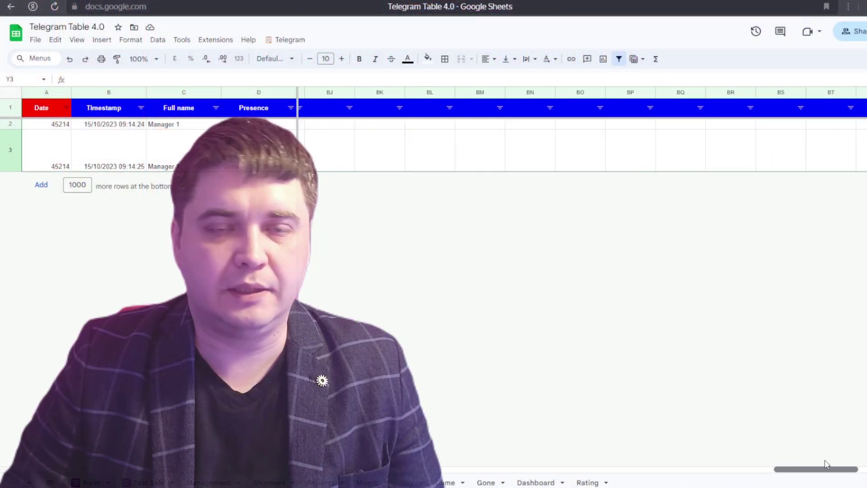
{"action": "left_click_drag", "start_coordinate": [826, 469], "coordinate": [866, 469]}
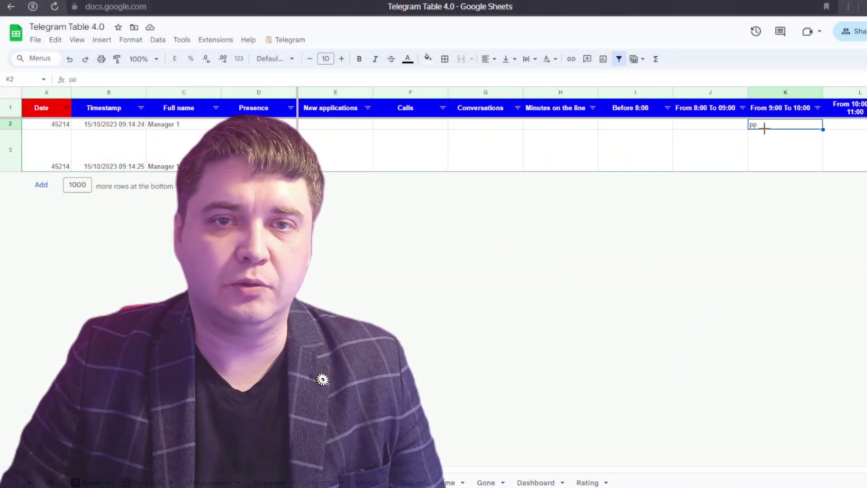
Fill the pp entry from K2 back to I2, and clear the copy in J2.
{"action": "left_click_drag", "start_coordinate": [764, 128], "coordinate": [624, 126]}
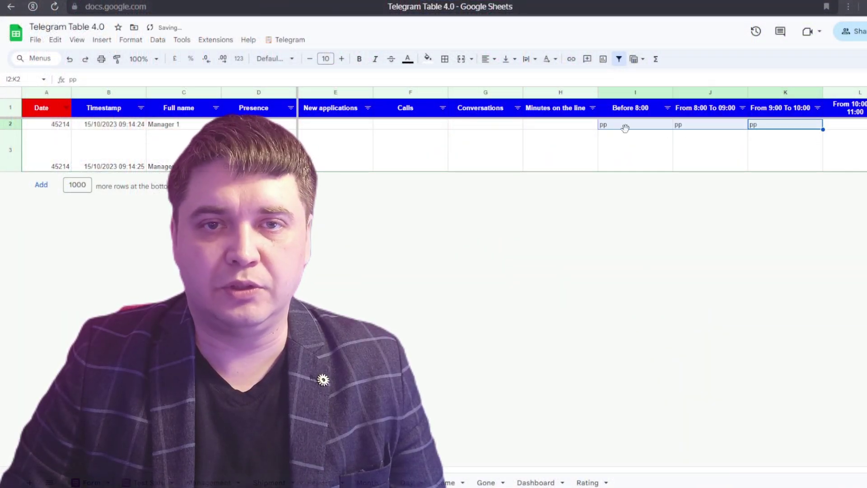
{"action": "left_click", "coordinate": [706, 130]}
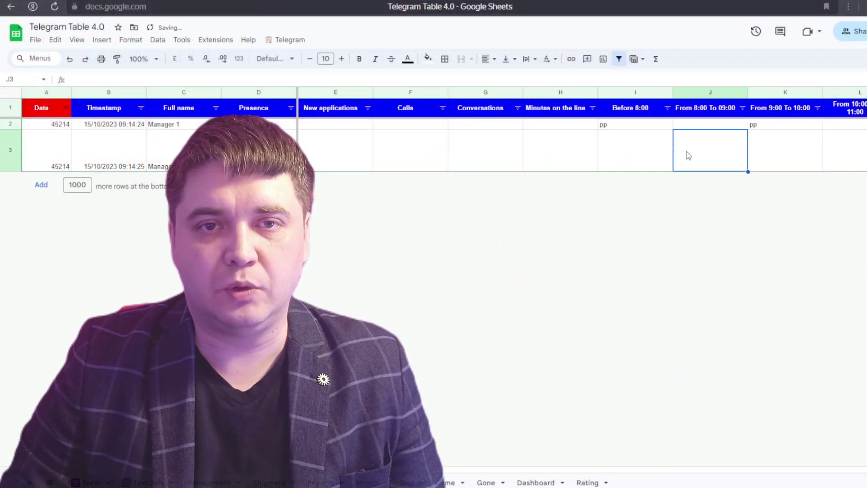
{"action": "left_click", "coordinate": [633, 154]}
Copy the pp entry from I2 into I3 in the Before 8:00 column.
{"action": "left_click", "coordinate": [624, 129]}
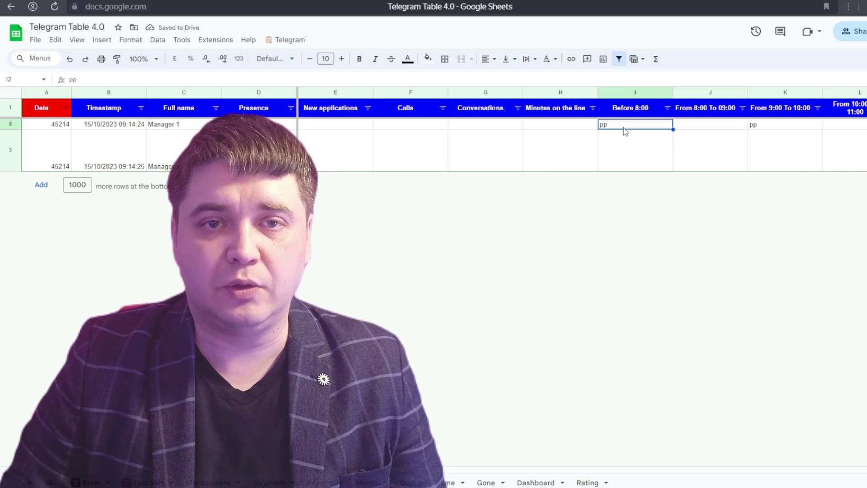
{"action": "key", "text": "ctrl+c"}
{"action": "left_click", "coordinate": [618, 152]}
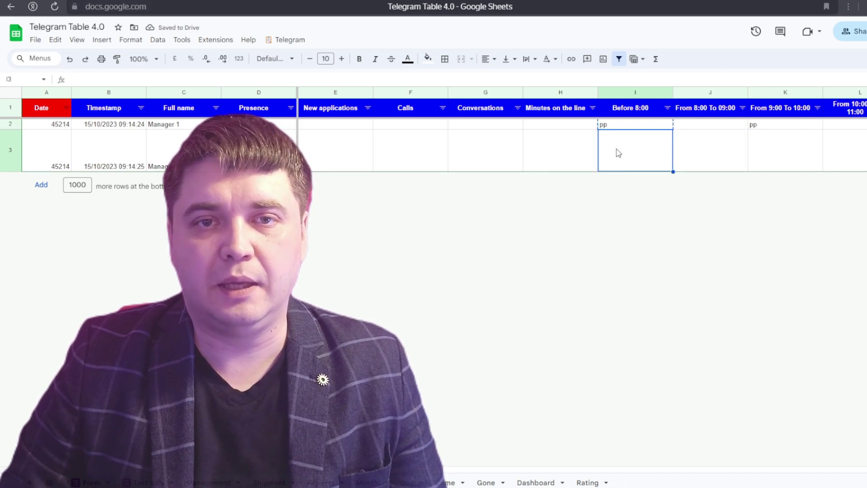
{"action": "key", "text": "ctrl+v"}
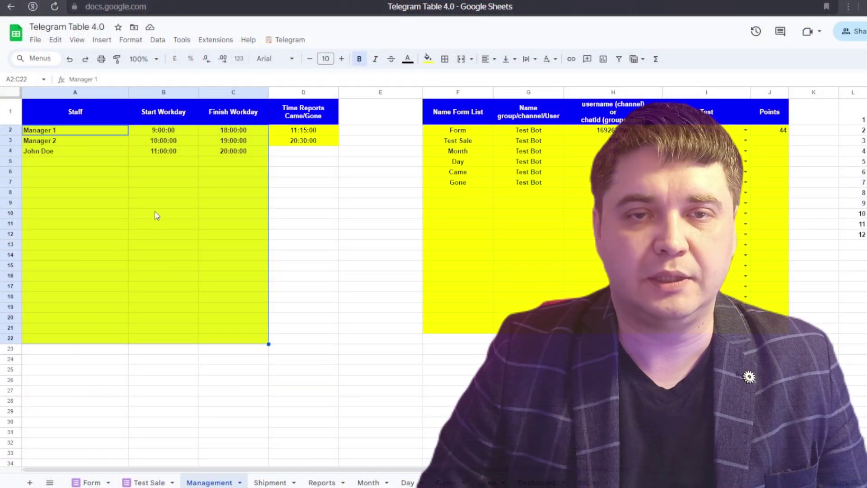
Review the staff workday times on the Management sheet and the managers' attendance cells for 15.10.2023 on the Came sheet.
{"action": "left_click", "coordinate": [164, 182]}
{"action": "left_click", "coordinate": [164, 140]}
{"action": "left_click", "coordinate": [237, 186], "text": "shift"}
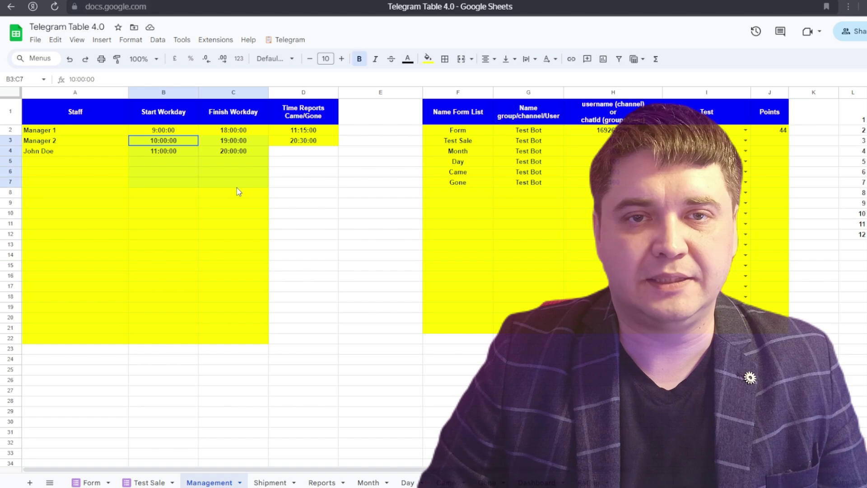
{"action": "left_click", "coordinate": [238, 215]}
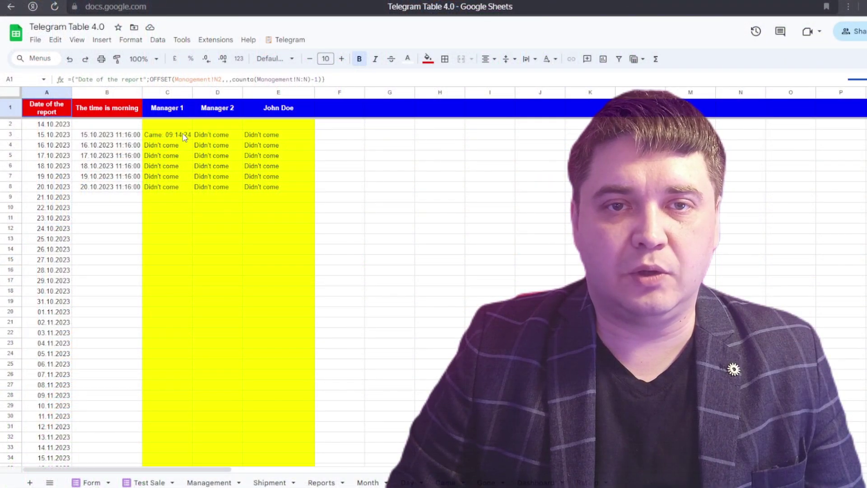
{"action": "left_click", "coordinate": [173, 138]}
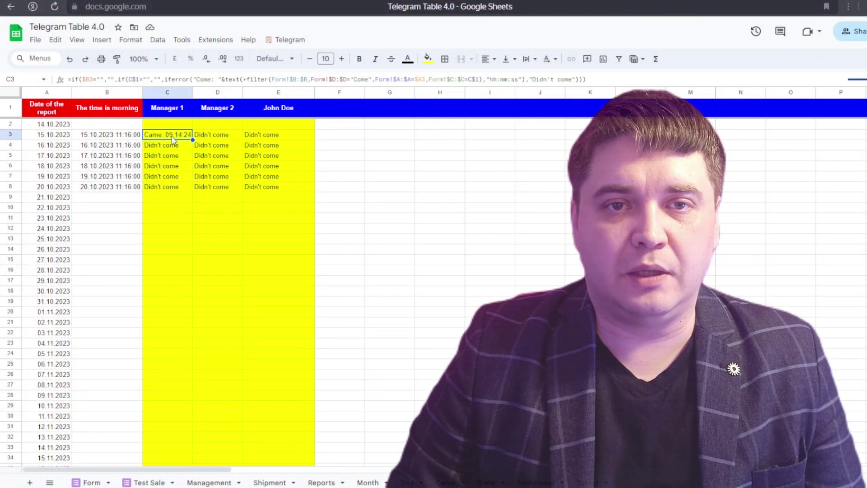
{"action": "left_click", "coordinate": [225, 139]}
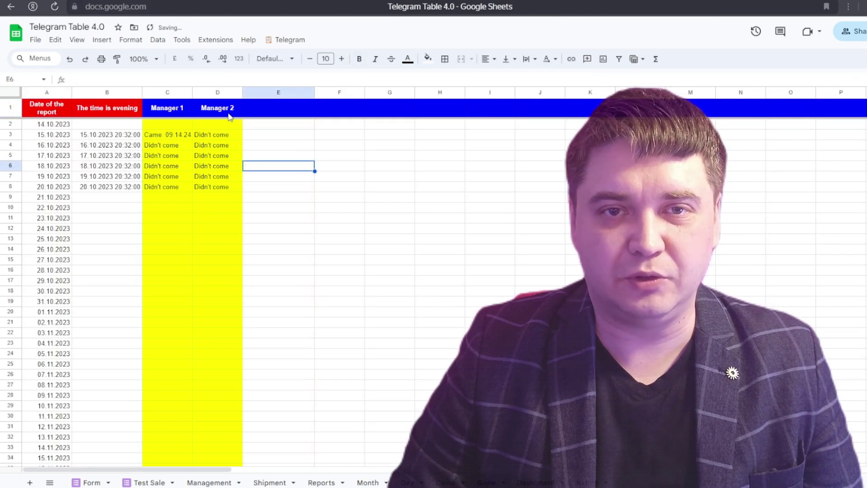
Extend the evening attendance formula from D2 into the third employee's column and fill it down the sheet.
{"action": "left_click", "coordinate": [239, 127]}
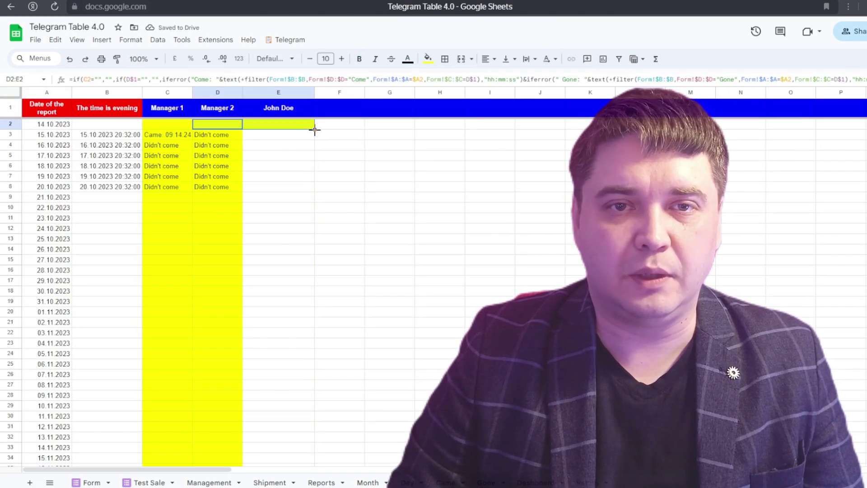
{"action": "left_click_drag", "start_coordinate": [316, 129], "coordinate": [315, 468]}
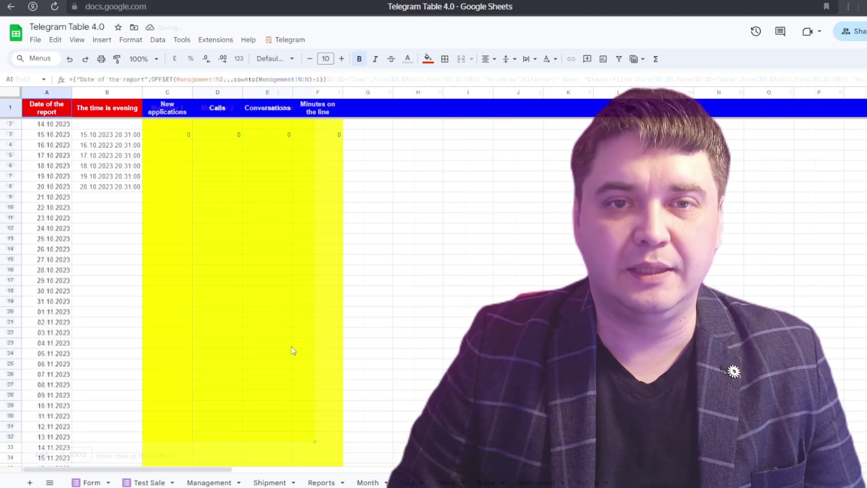
Look over the indicator columns on the Day and Month report sheets.
{"action": "left_click", "coordinate": [268, 260]}
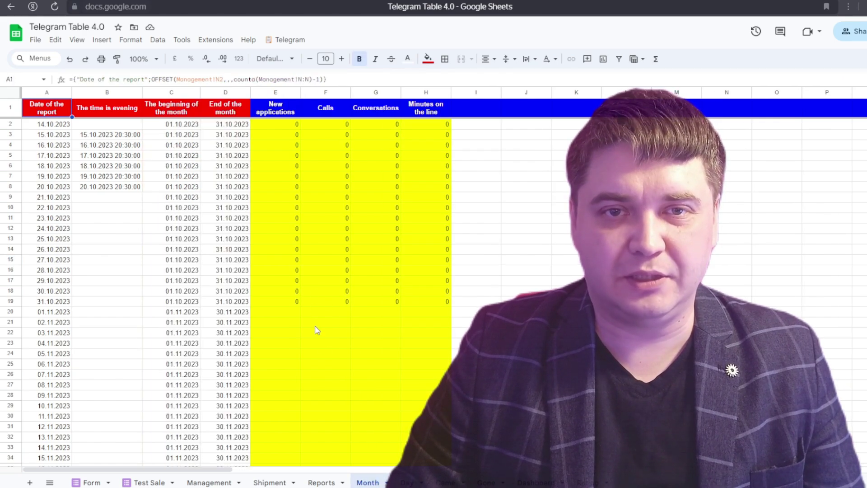
{"action": "left_click", "coordinate": [323, 346]}
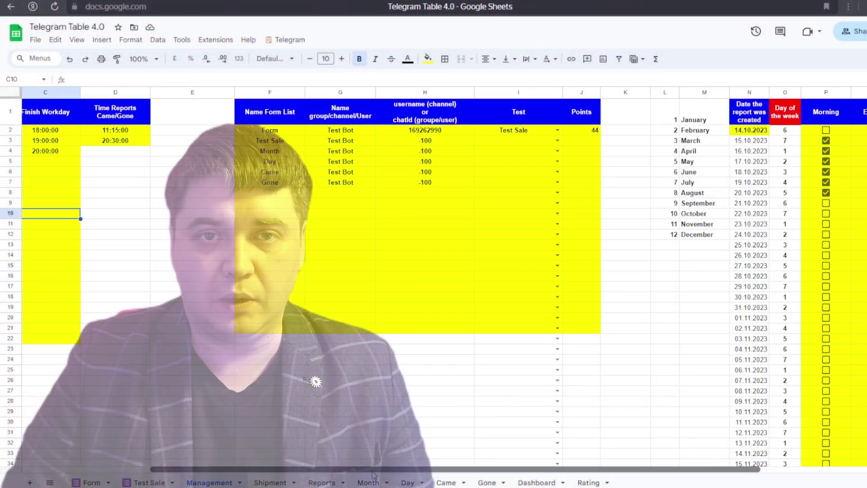
On the Management sheet, inspect the report creation date in N2 and untick the four report checkboxes for 15.10.2023.
{"action": "left_click_drag", "start_coordinate": [373, 472], "coordinate": [560, 466]}
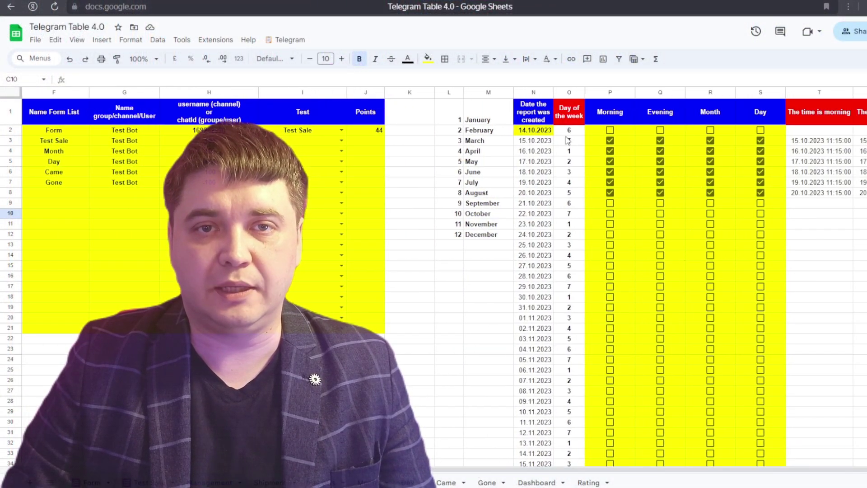
{"action": "left_click", "coordinate": [537, 131]}
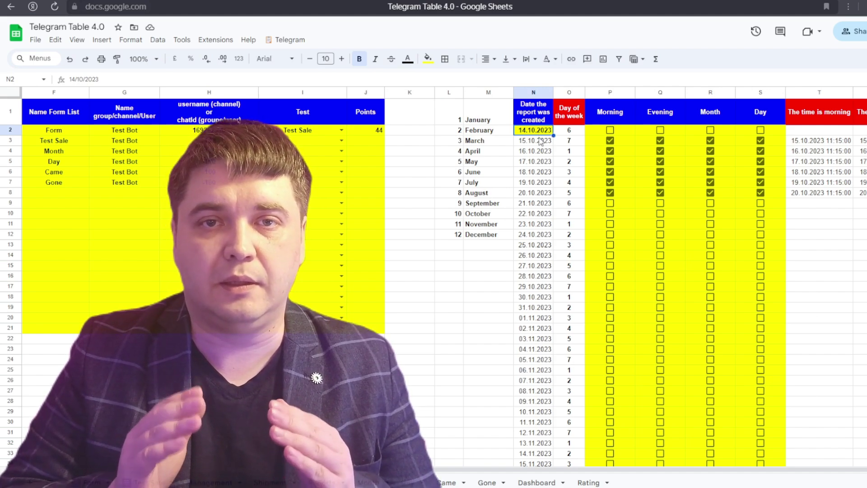
{"action": "left_click", "coordinate": [650, 182]}
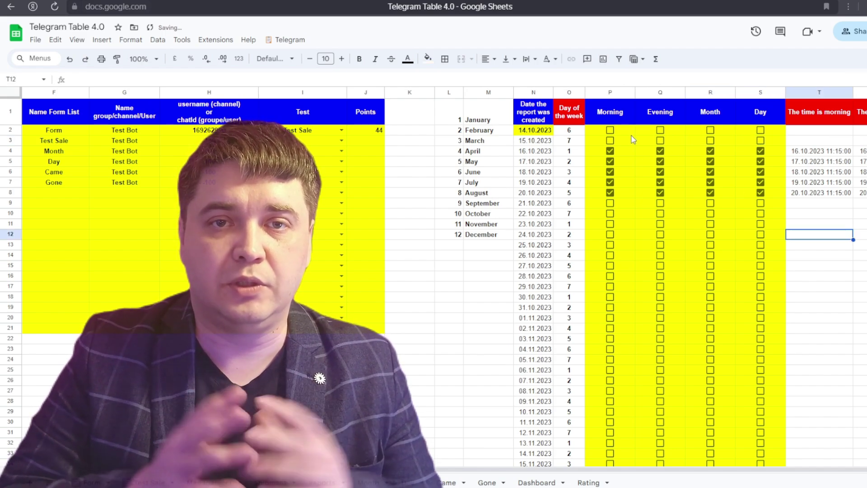
Try to fill the Morning, Evening, Month and Day checkbox pattern from P2:S8 down to row 26.
{"action": "left_click_drag", "start_coordinate": [632, 134], "coordinate": [728, 186]}
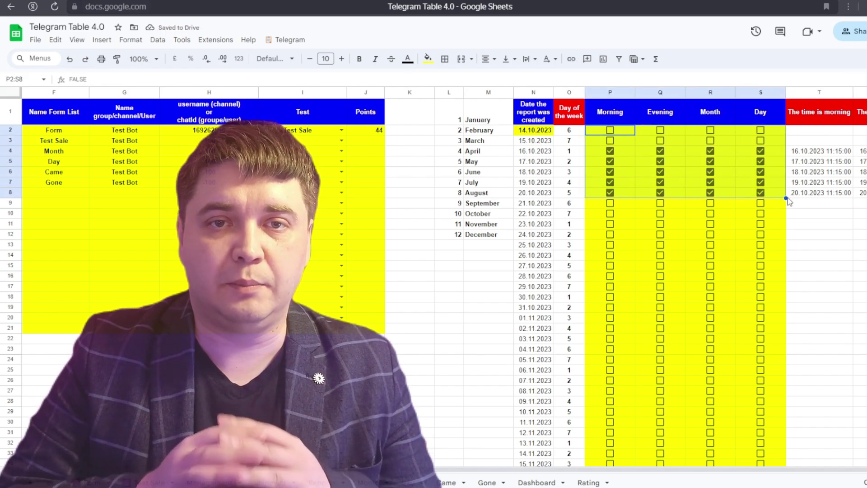
{"action": "left_click_drag", "start_coordinate": [787, 198], "coordinate": [784, 202]}
{"action": "left_click_drag", "start_coordinate": [759, 377], "coordinate": [762, 381]}
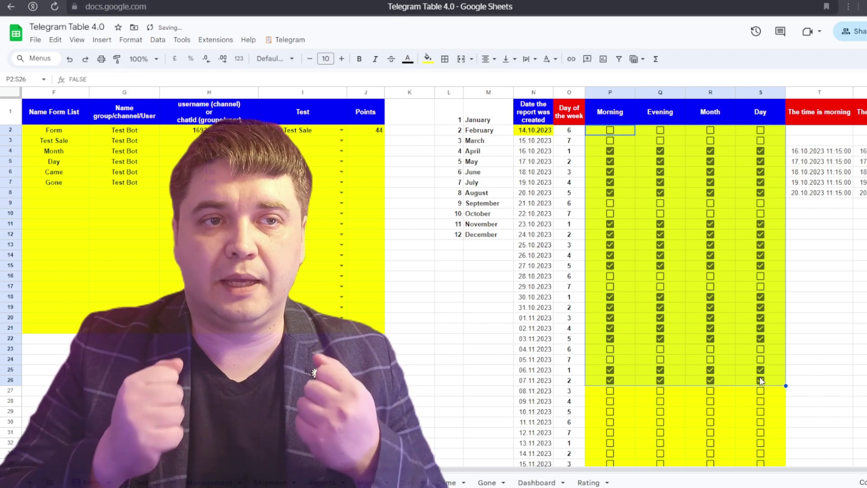
{"action": "key", "text": "ctrl+z"}
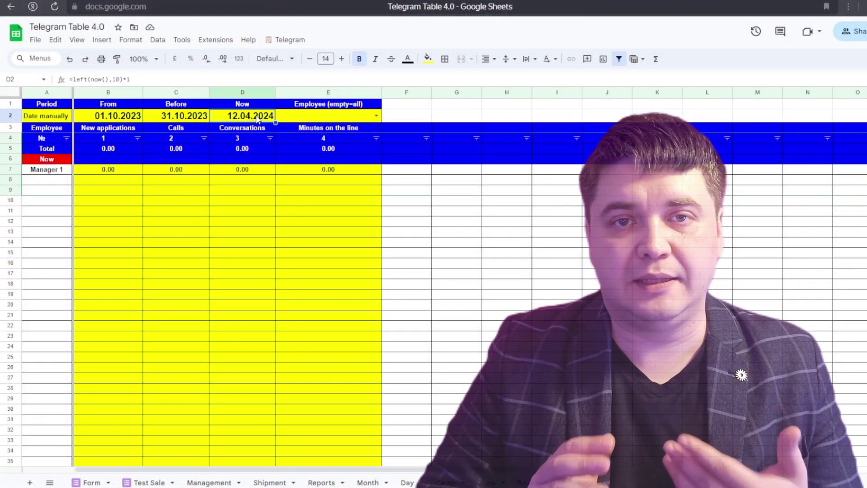
On the dashboard, check the Employee filter and try to extend the Minutes on the line header into column F.
{"action": "left_click", "coordinate": [376, 116]}
{"action": "key", "text": "Escape"}
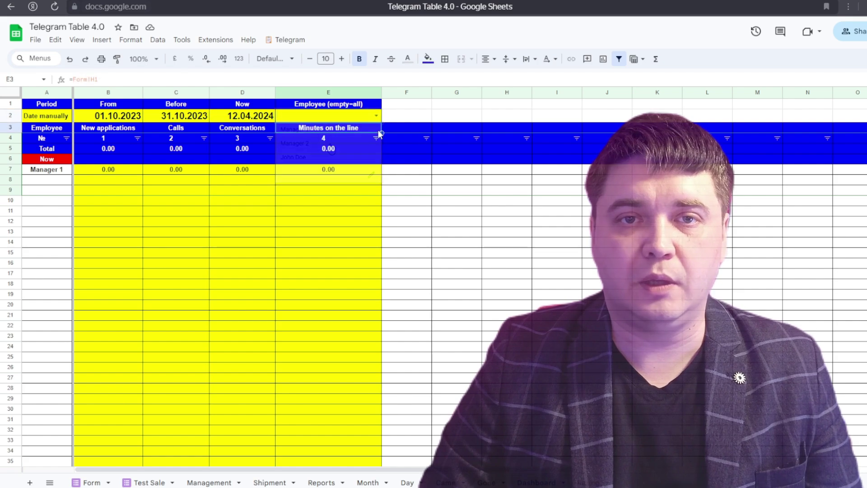
{"action": "left_click", "coordinate": [393, 182]}
{"action": "left_click", "coordinate": [378, 176]}
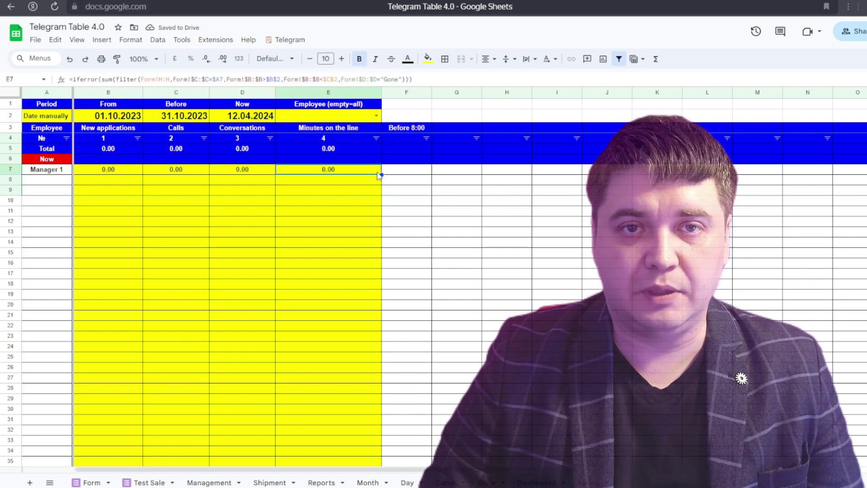
Look through the choices offered by the dashboard's Employee filter.
{"action": "left_click", "coordinate": [376, 116]}
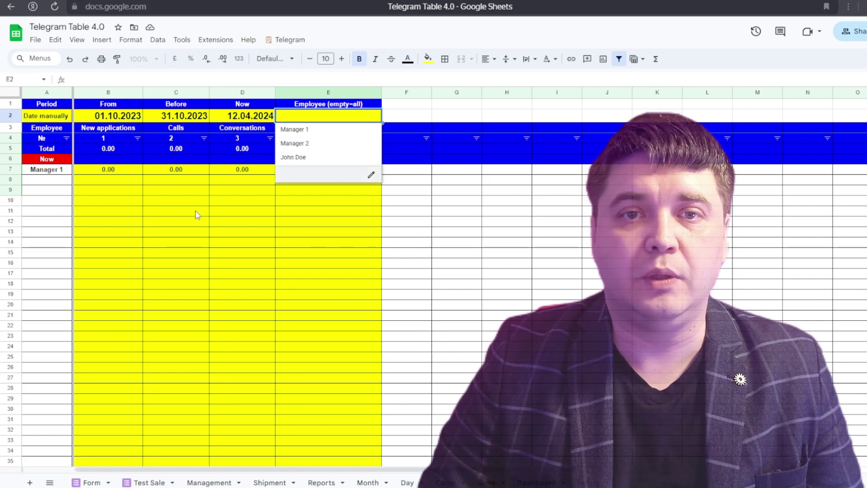
{"action": "left_click", "coordinate": [165, 246]}
{"action": "left_click", "coordinate": [350, 148]}
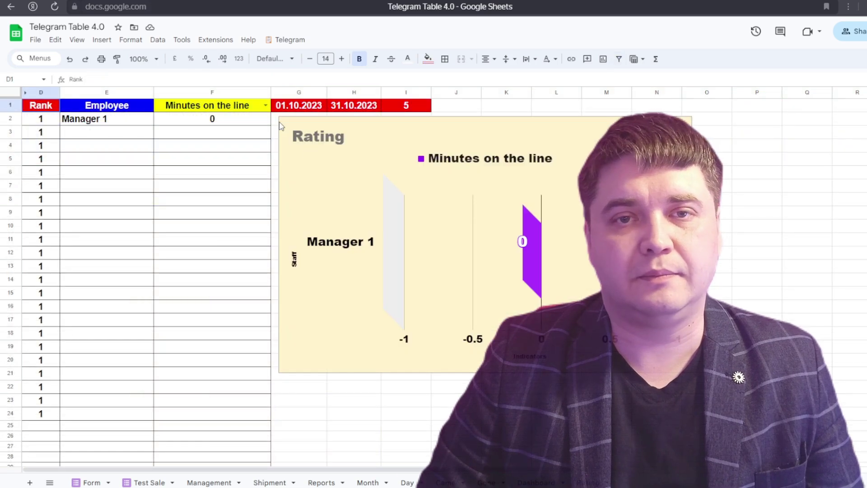
On the Rating sheet, switch the ranked indicator in F1 first to Conversations and finally to Calls.
{"action": "left_click", "coordinate": [266, 106]}
{"action": "left_click", "coordinate": [217, 149]}
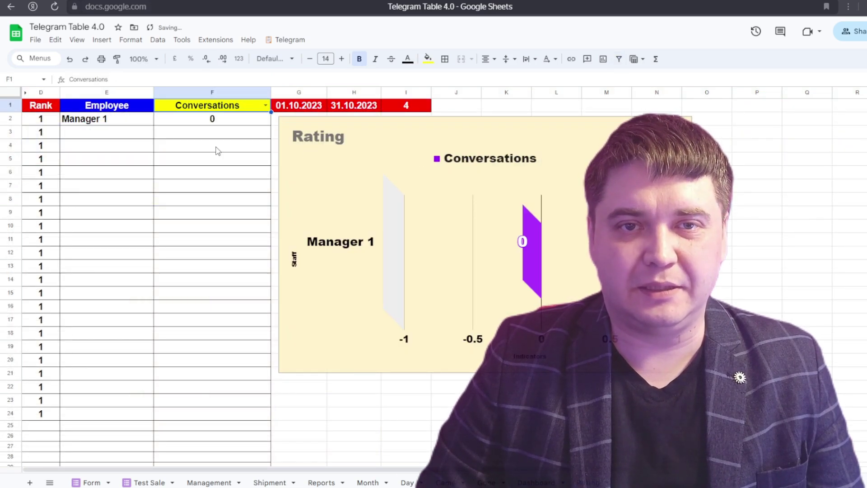
{"action": "double_click", "coordinate": [267, 106]}
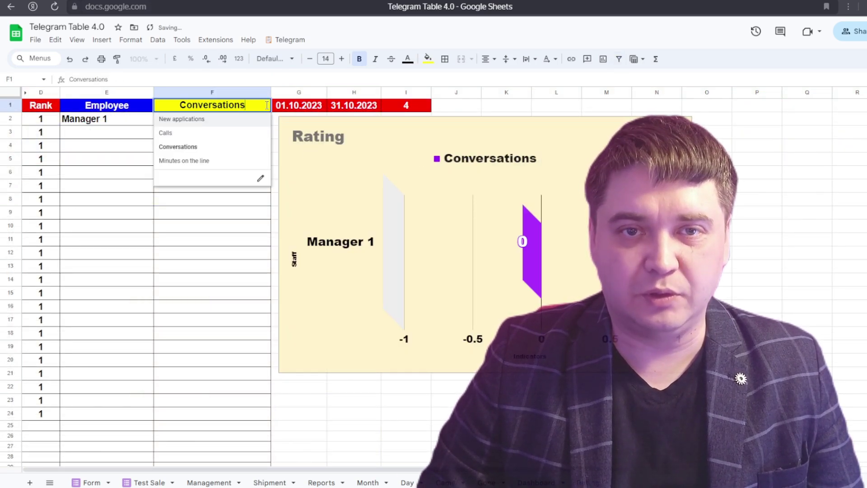
{"action": "left_click", "coordinate": [217, 133]}
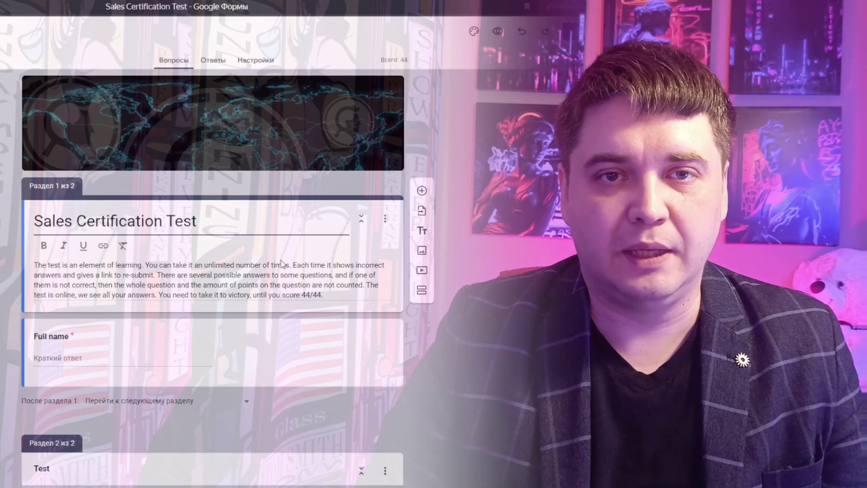
Read through the Sales Certification Test form and its questions.
{"action": "scroll", "coordinate": [238, 271], "scroll_direction": "down", "scroll_amount": 10}
{"action": "scroll", "coordinate": [238, 271], "scroll_direction": "down", "scroll_amount": 20}
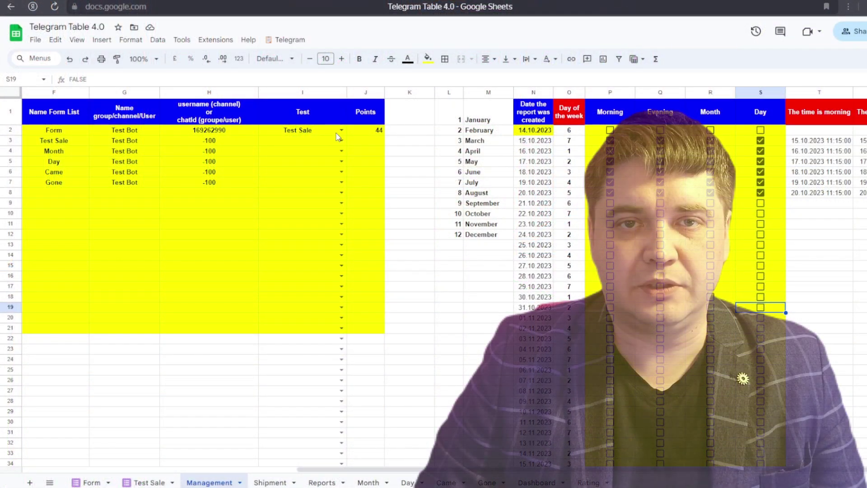
On the Management sheet, keep Test Sale as the test in I2, check its Points cell, and choose Test Sale in I3.
{"action": "left_click", "coordinate": [340, 130]}
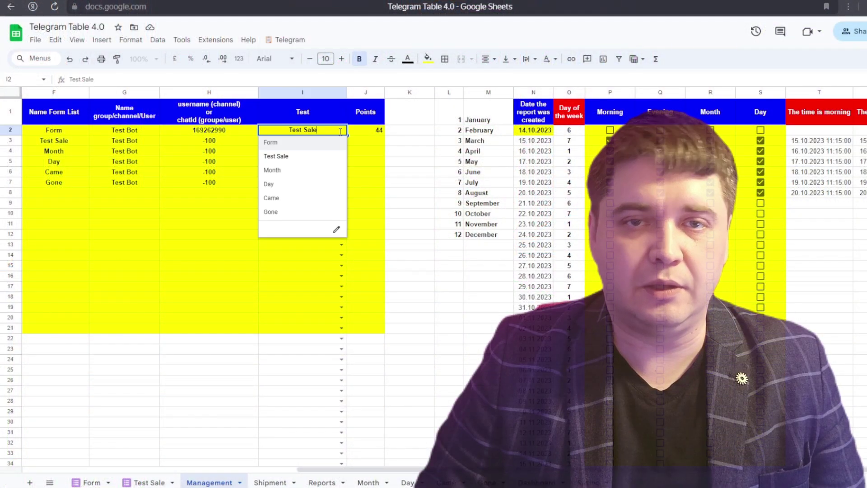
{"action": "left_click", "coordinate": [299, 156]}
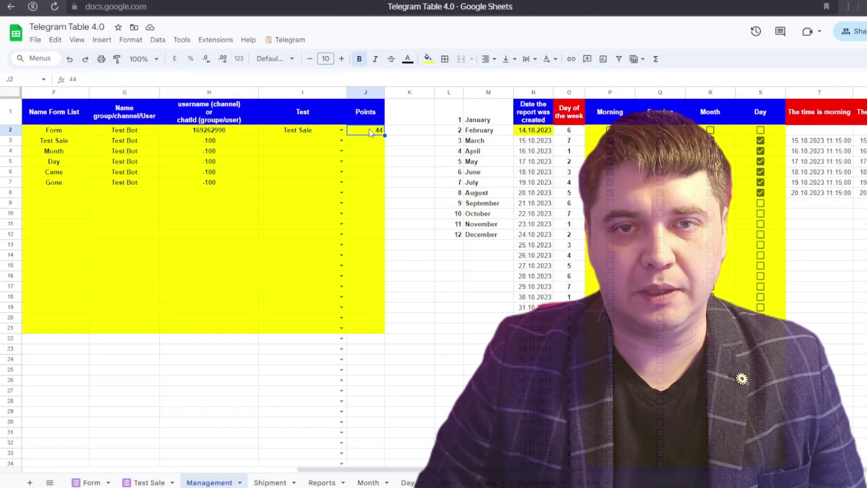
{"action": "left_click", "coordinate": [390, 172]}
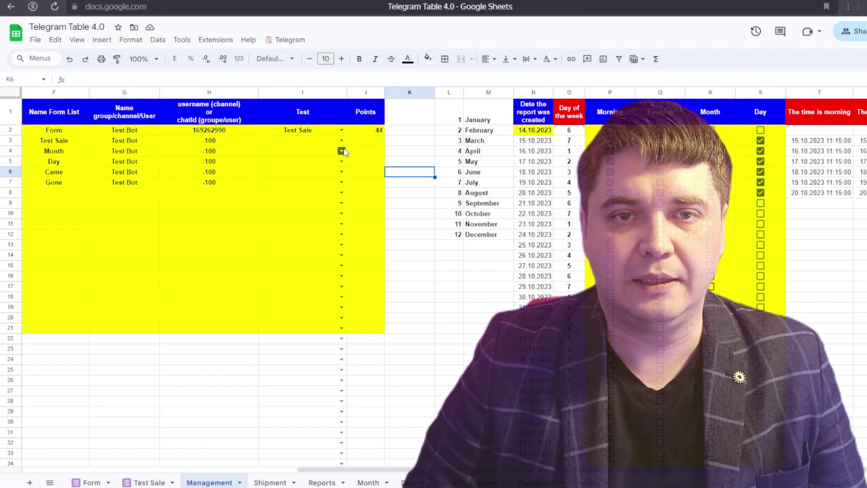
{"action": "left_click", "coordinate": [340, 140]}
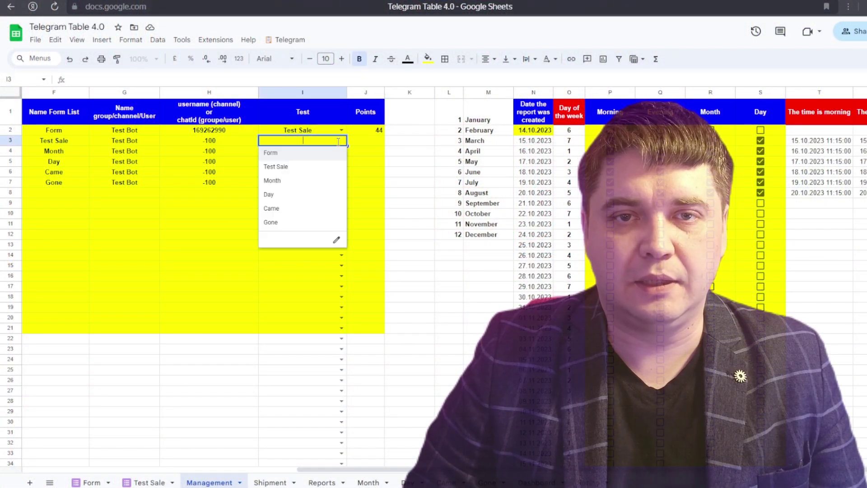
{"action": "left_click", "coordinate": [312, 167]}
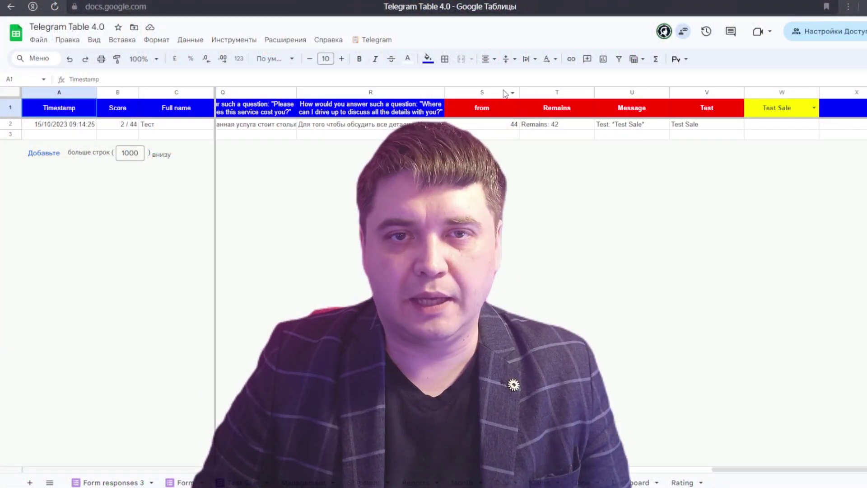
Select helper columns S to W of the test responses, from the from column through Test Sale, and go to the Form responses 3 sheet.
{"action": "left_click_drag", "start_coordinate": [505, 93], "coordinate": [787, 107]}
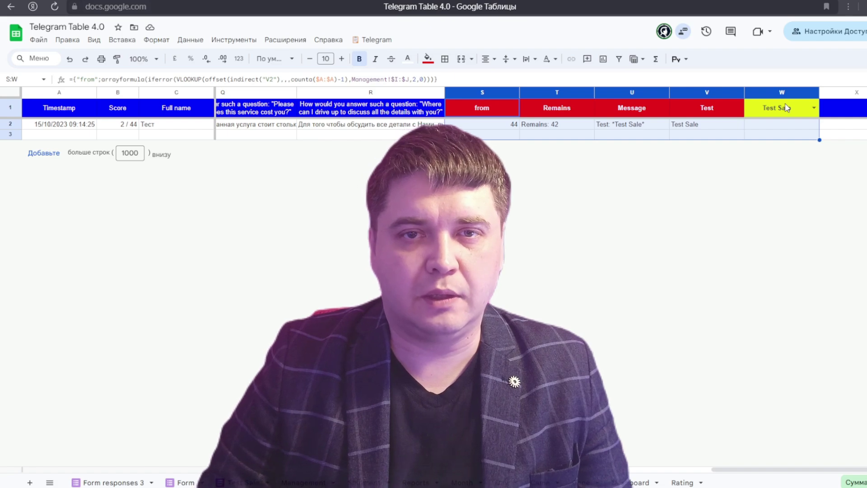
{"action": "left_click", "coordinate": [111, 482]}
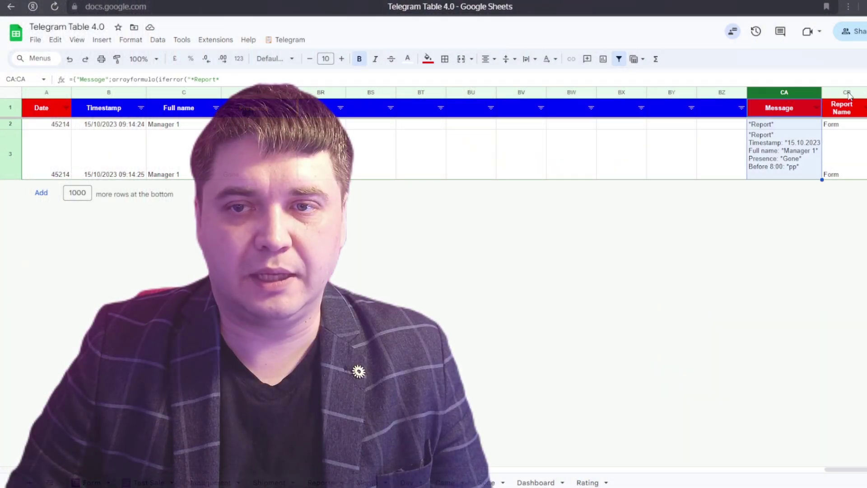
Check the Form sheet's Report Name column, and on Reports set the Form row's message range to CA2:CA and report name range to CB2:CB.
{"action": "left_click", "coordinate": [849, 93]}
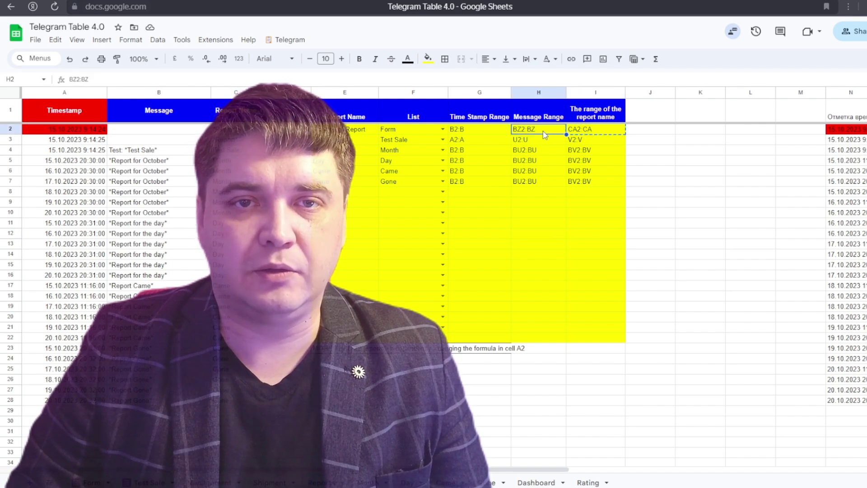
{"action": "left_click", "coordinate": [573, 130]}
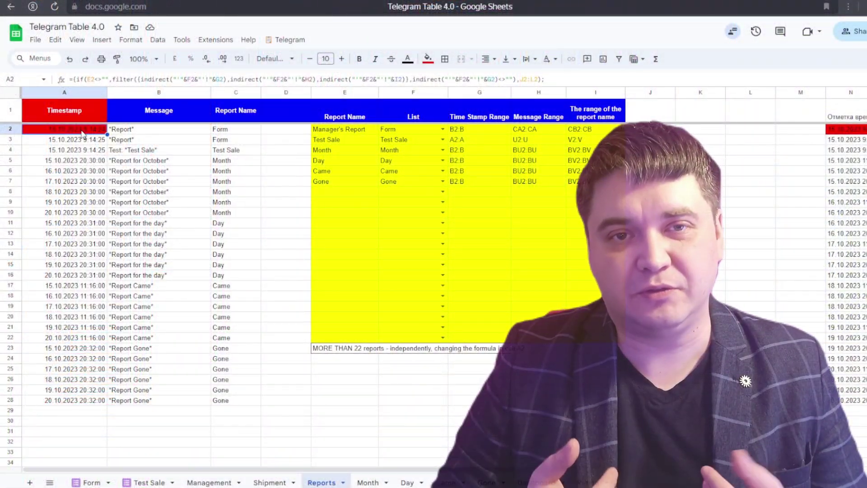
Examine the full formula in cell A2 of the Reports sheet that combines the listed reports.
{"action": "double_click", "coordinate": [82, 132]}
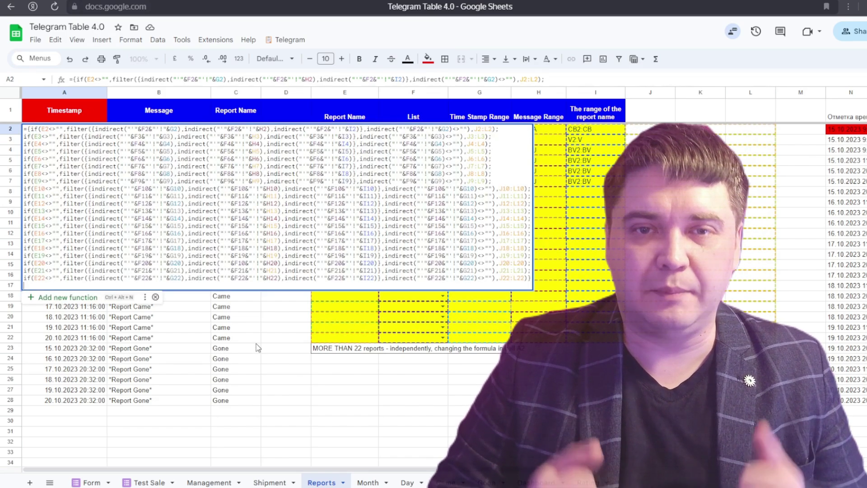
{"action": "left_click", "coordinate": [256, 342]}
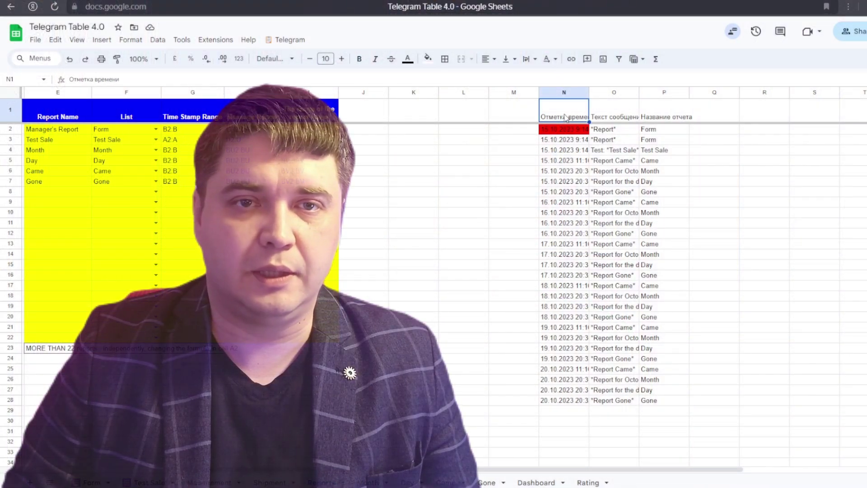
Rename the headers in N1:P1 of the Reports sheet to Timestamp, Message and Report Name.
{"action": "left_click", "coordinate": [622, 175]}
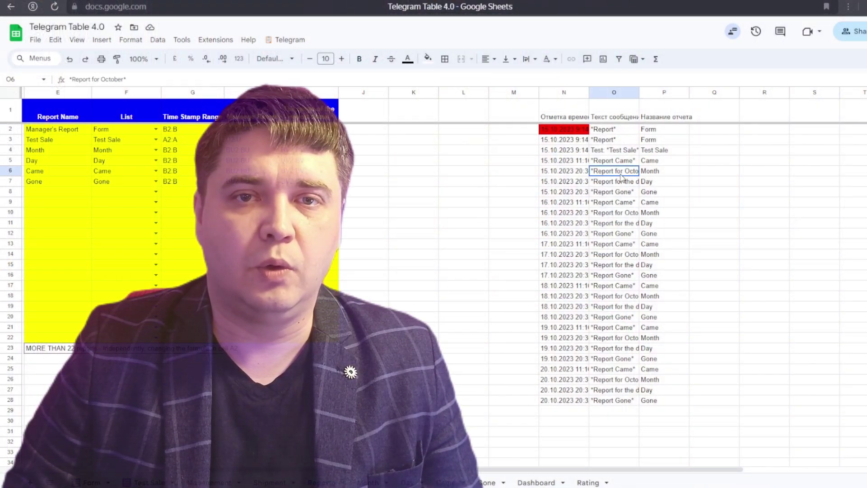
{"action": "left_click_drag", "start_coordinate": [574, 116], "coordinate": [652, 117]}
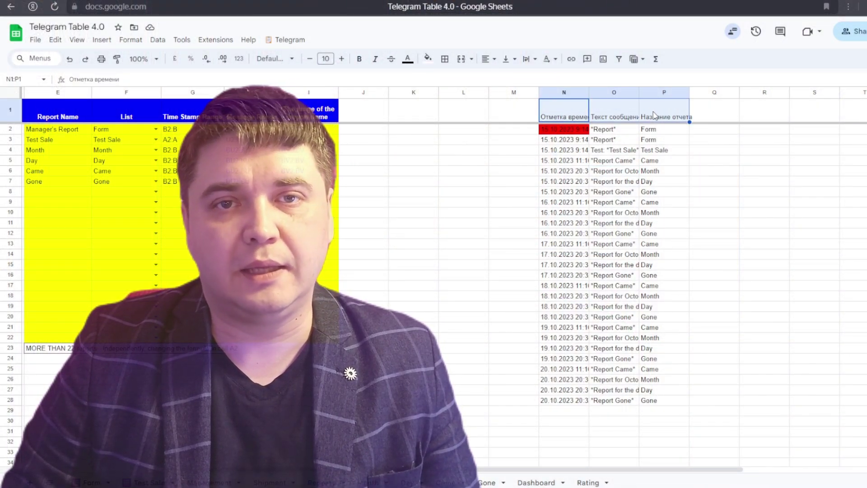
{"action": "left_click", "coordinate": [653, 203]}
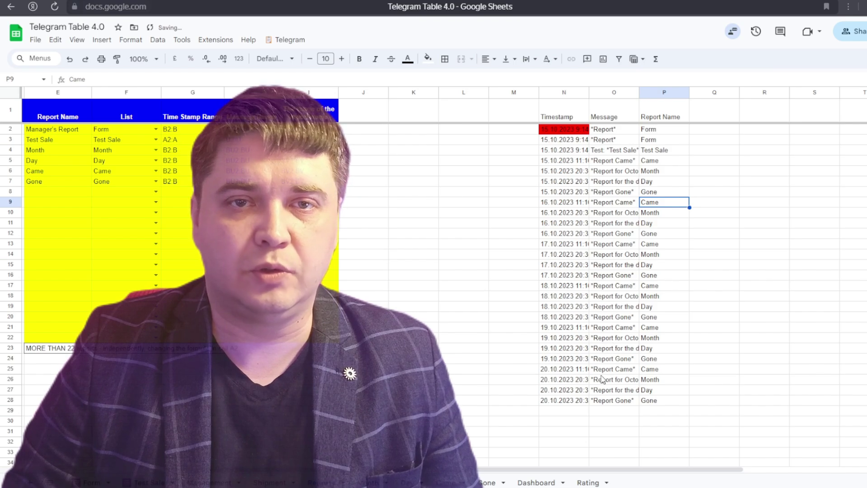